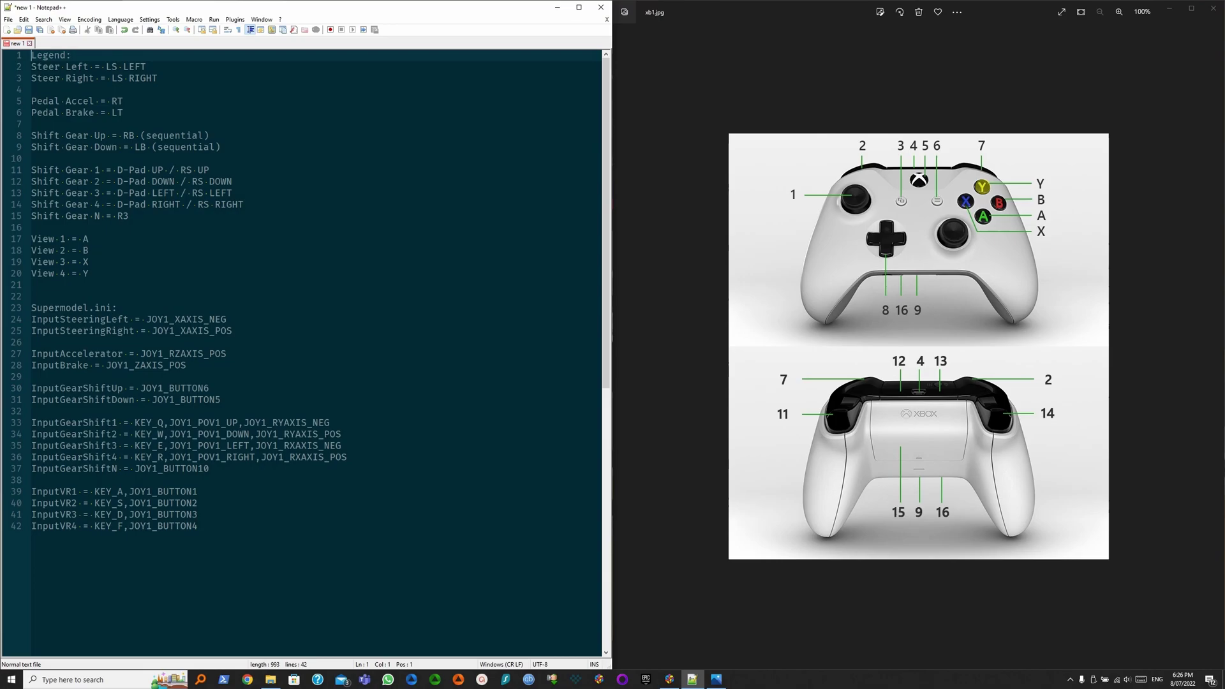
- Bring up the Supermodel emulator folder in File Explorer beside the Notepad++ mapping notes
left_click(272, 680)
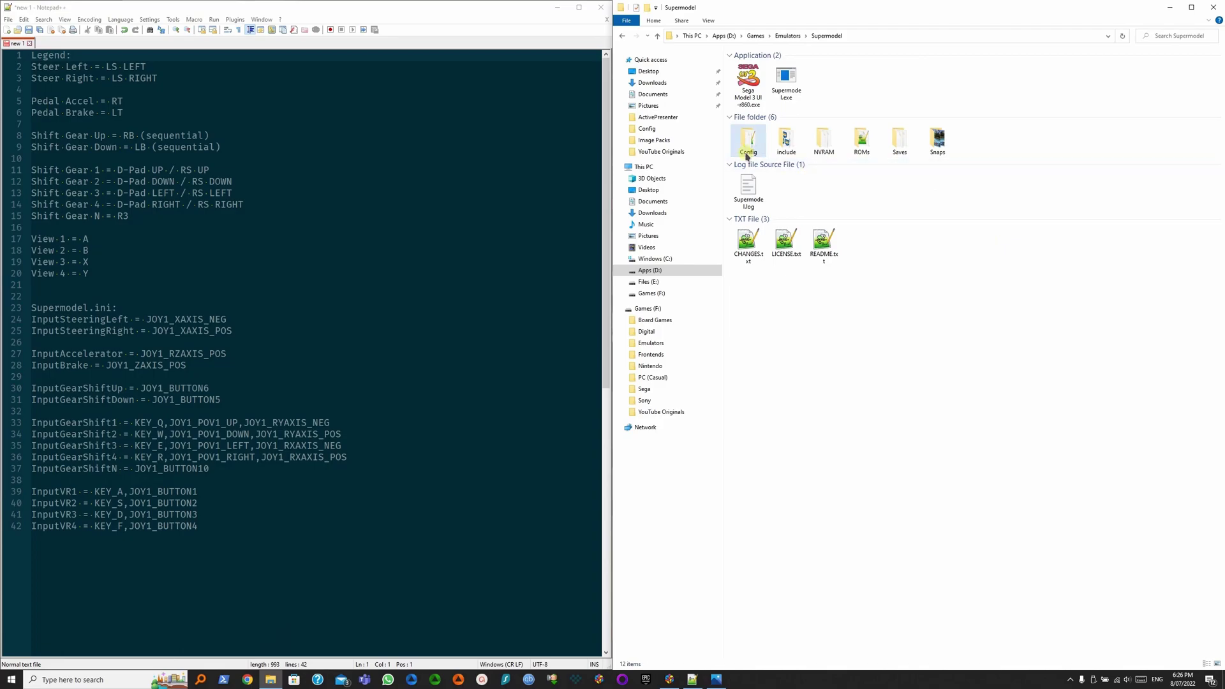
- Open Config\Supermodel.ini in its own Notepad++ window snapped to the right half of the screen
double_click(747, 155)
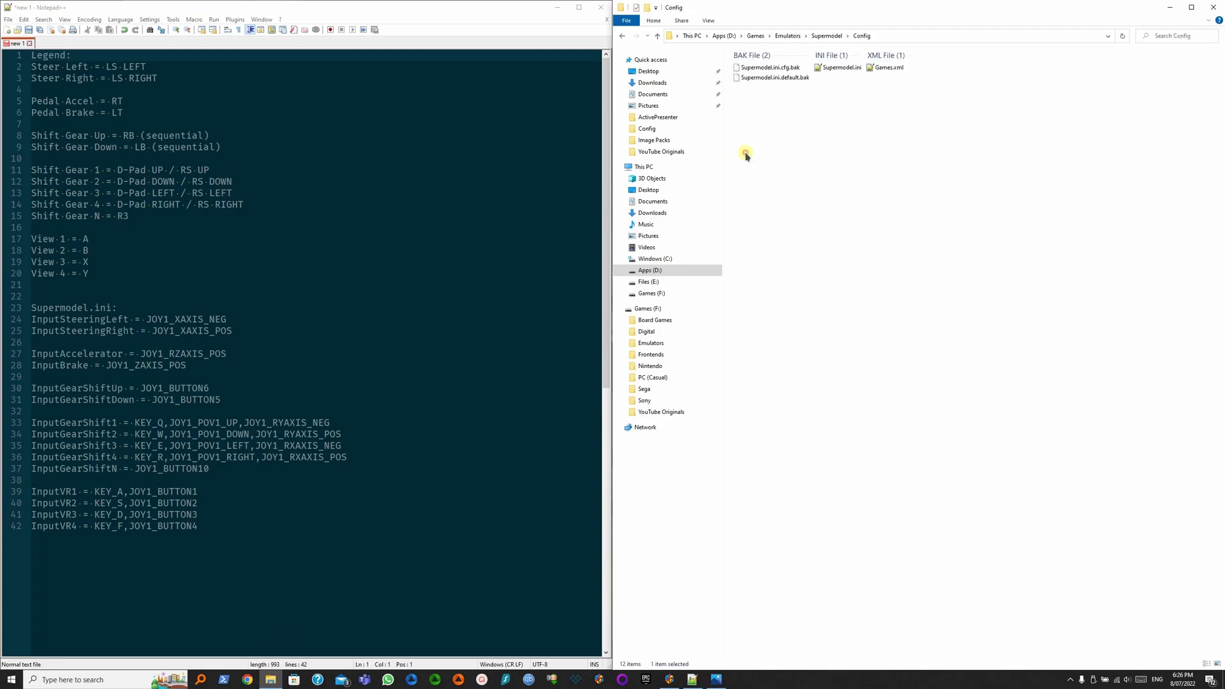
double_click(841, 69)
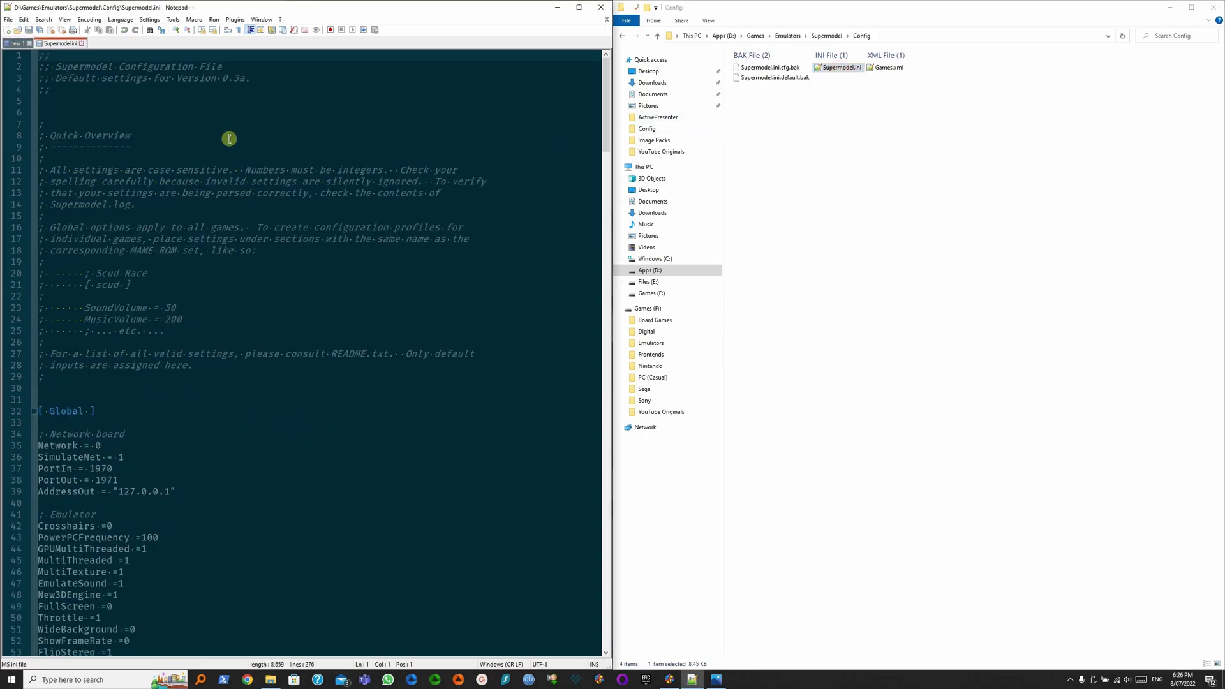
left_click_drag(86, 55, 902, 263)
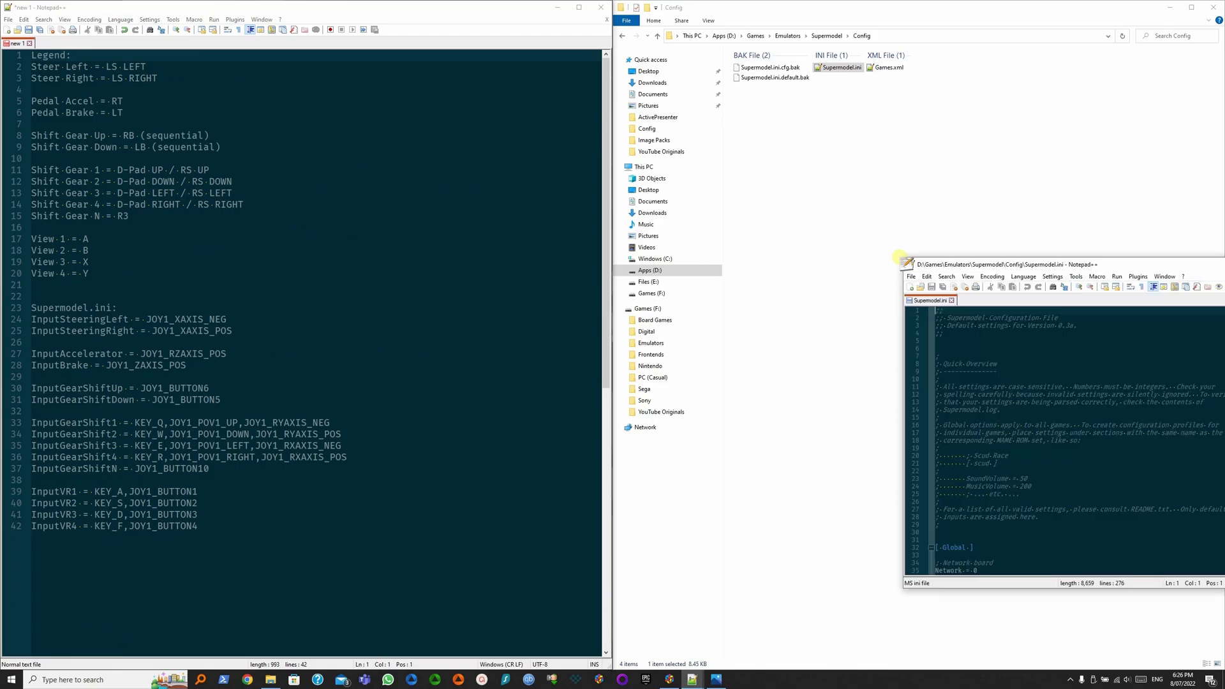
left_click_drag(981, 266, 1220, 330)
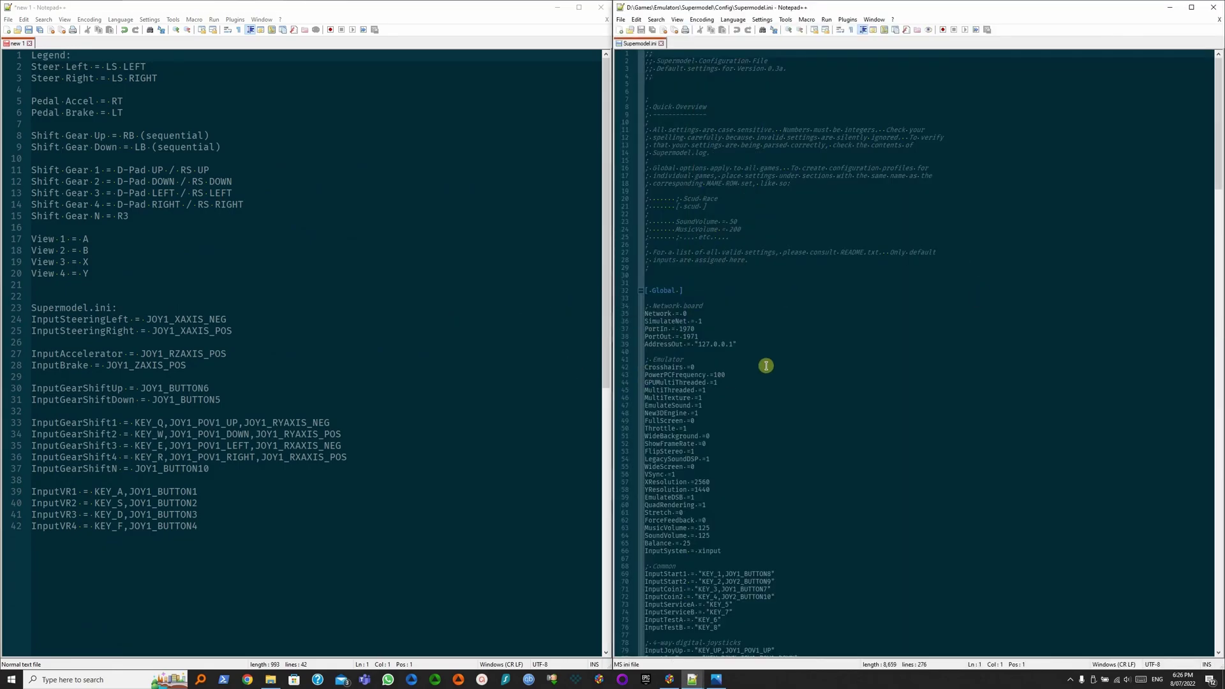
- Copy InputSteeringLeft from the notes and find it in Supermodel.ini on line 113
scroll(766, 366, "down", 3)
scroll(765, 365, "down", 6)
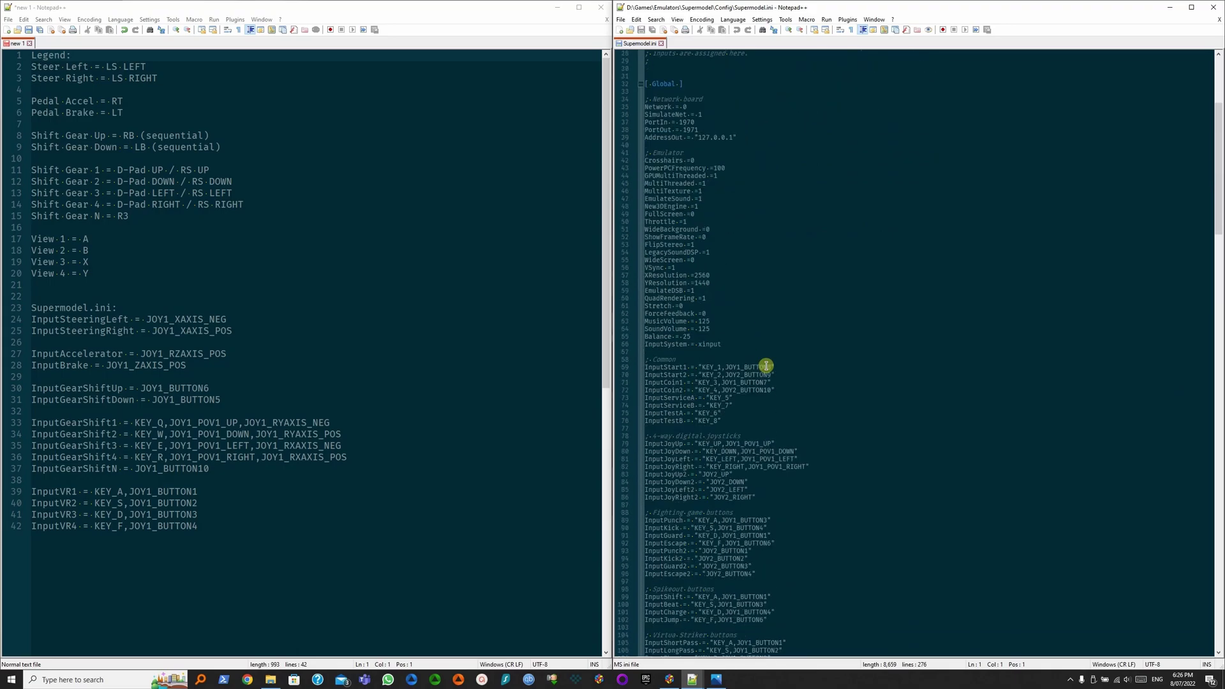
scroll(766, 366, "down", 2)
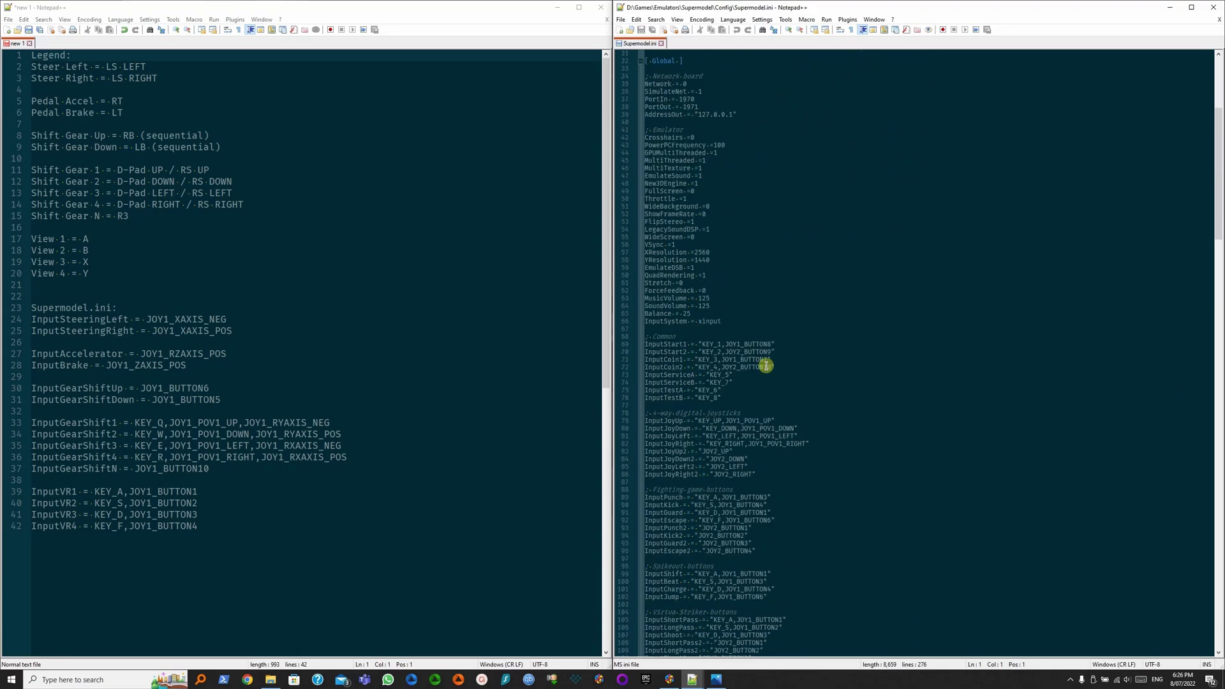
scroll(766, 366, "up", 6)
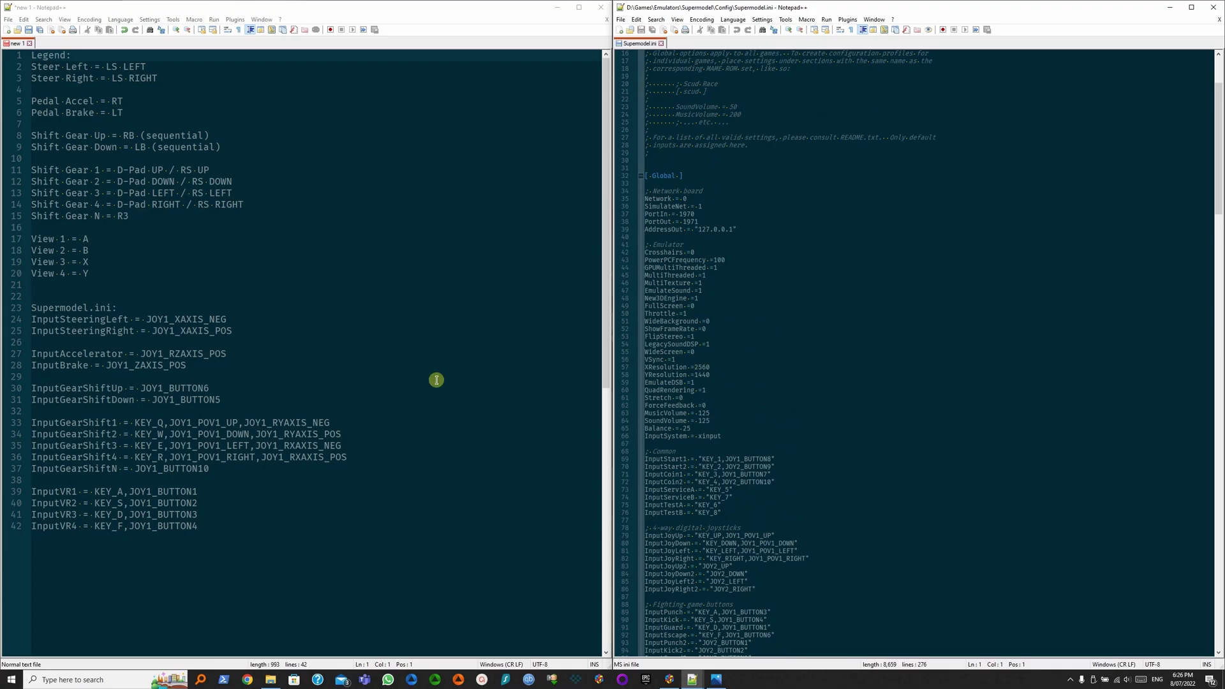
double_click(103, 318)
key("ctrl+c")
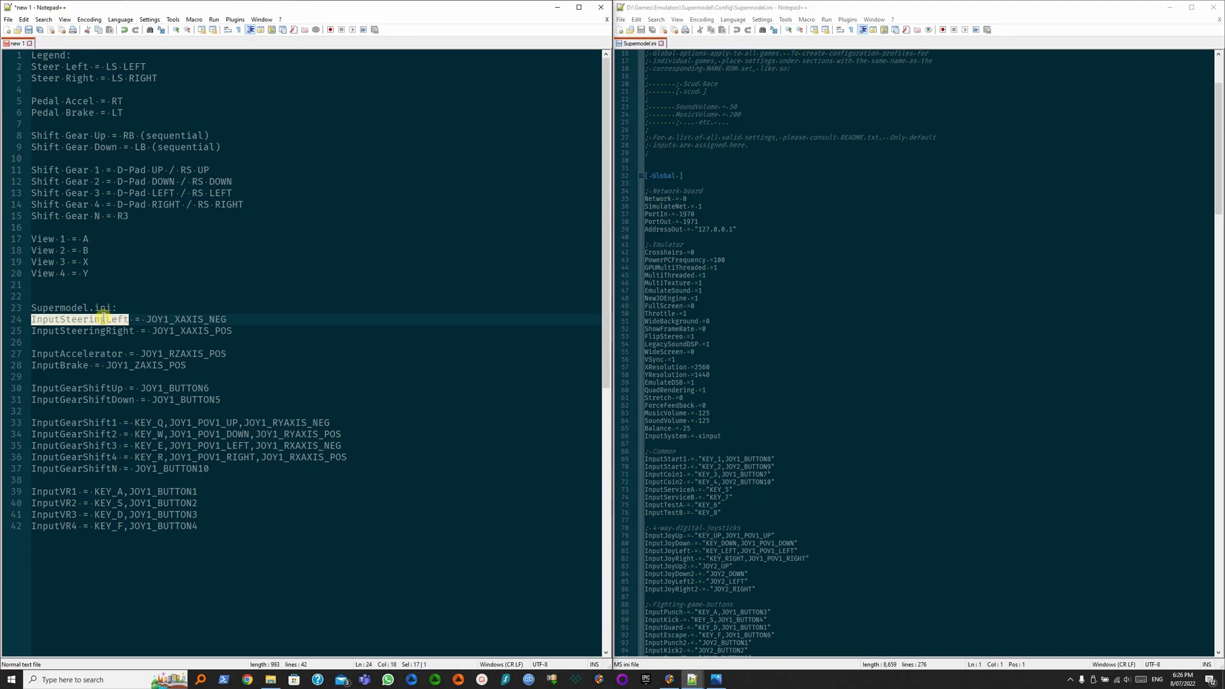
left_click(923, 269)
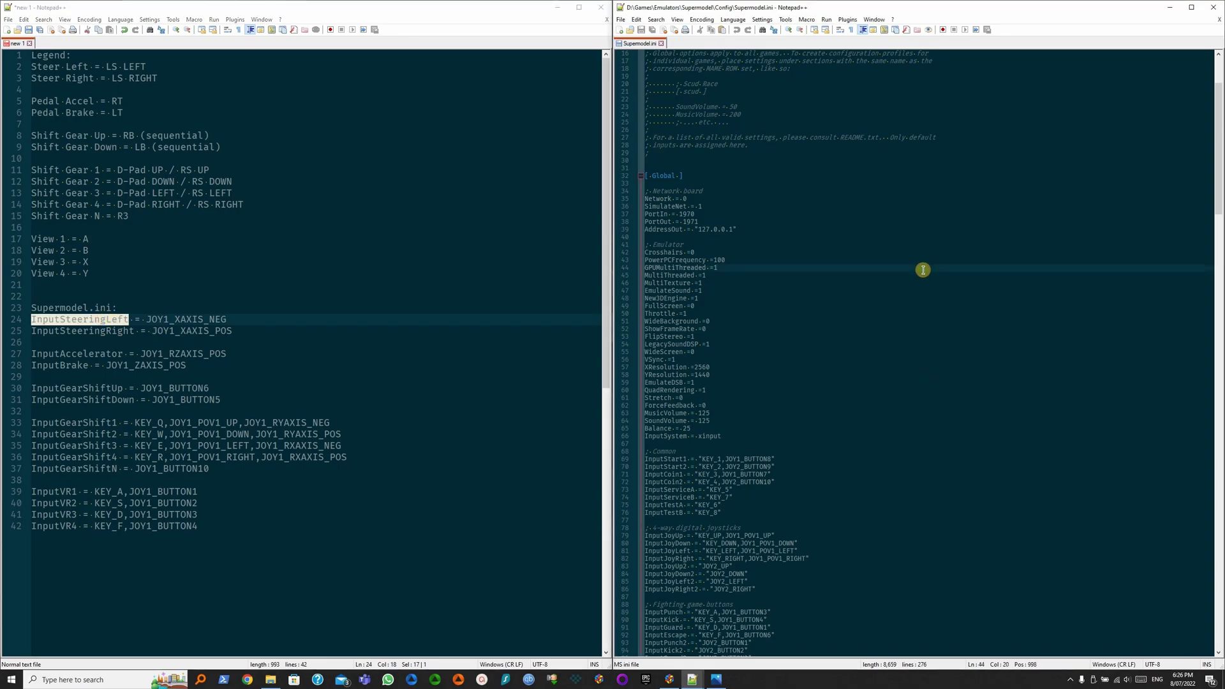
key("ctrl+f")
key("ctrl+v")
left_click(957, 160)
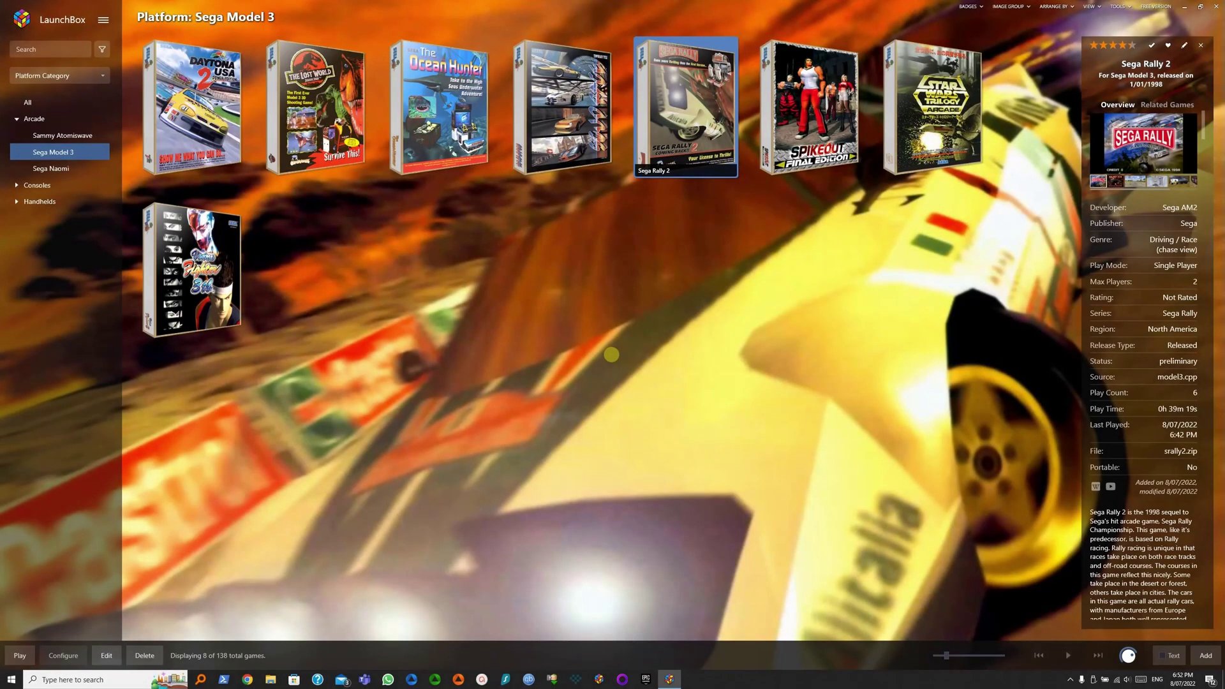
- Launch Sega Rally 2 from the Sega Model 3 library in LaunchBox
double_click(693, 102)
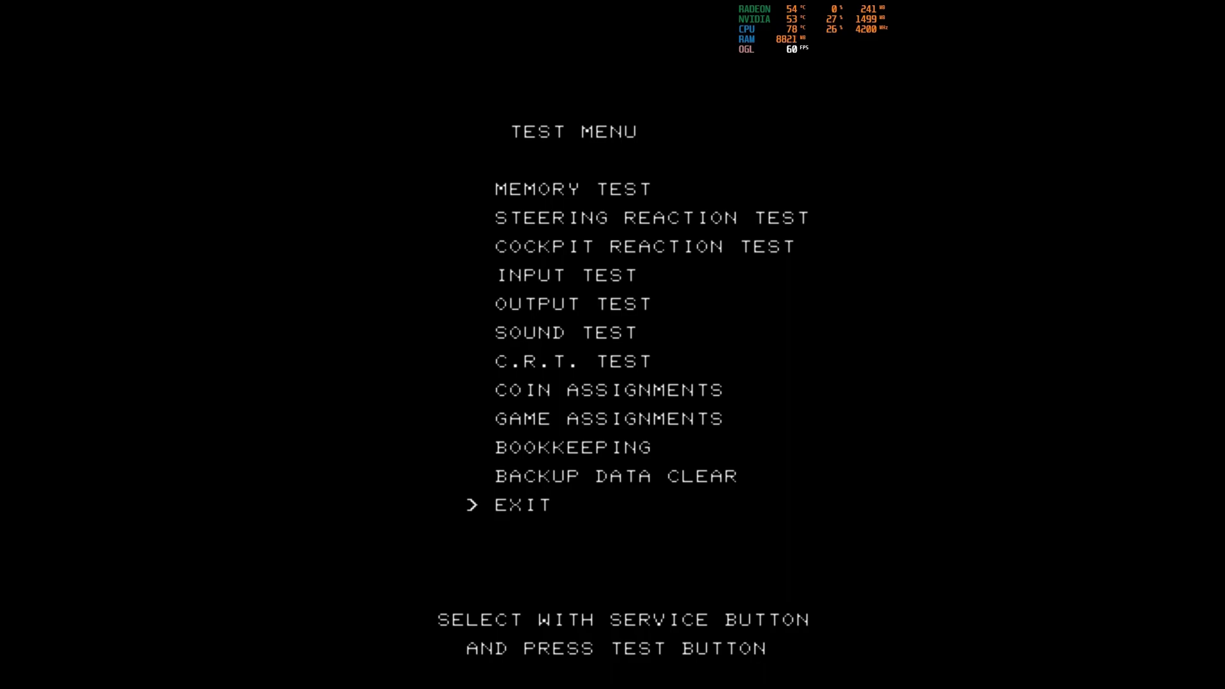
- Set Coin/Credit Setting to #27 (Free Play) in Coin Assignments and exit to the Test Menu
key("9")
key("9")
key("9")
key("9")
key("9")
key("9")
key("9")
key("9")
key("F2")
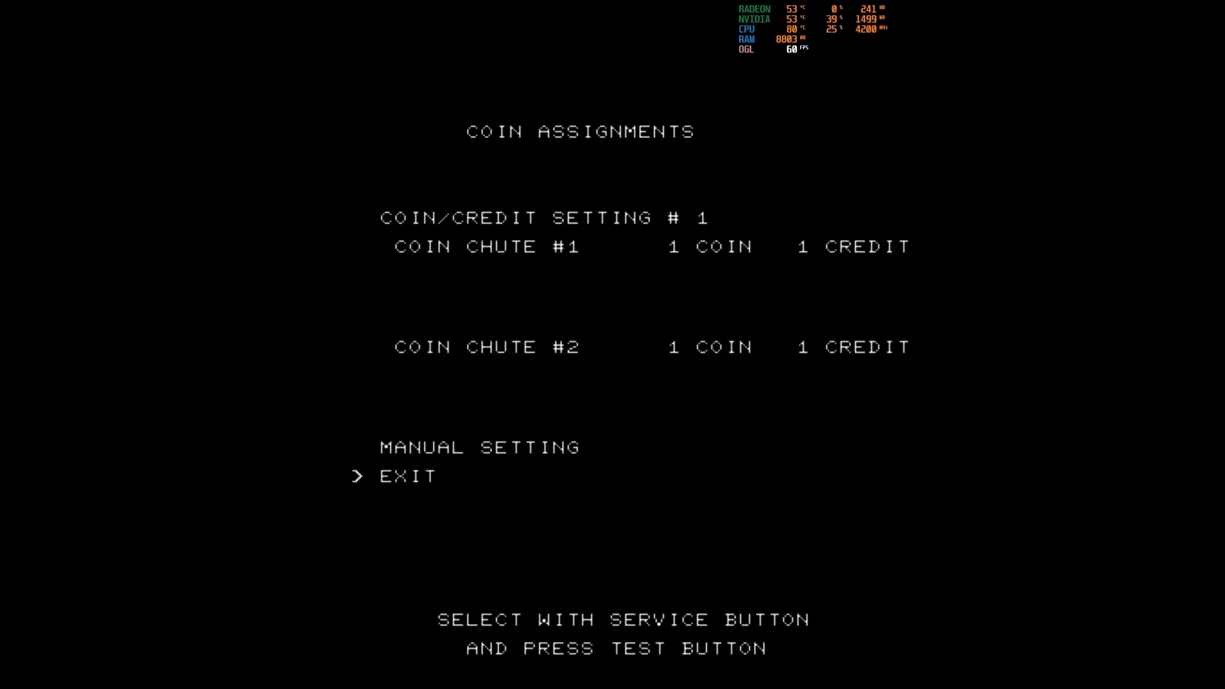
key("9")
key("F2")
key("F2")
key("F2")
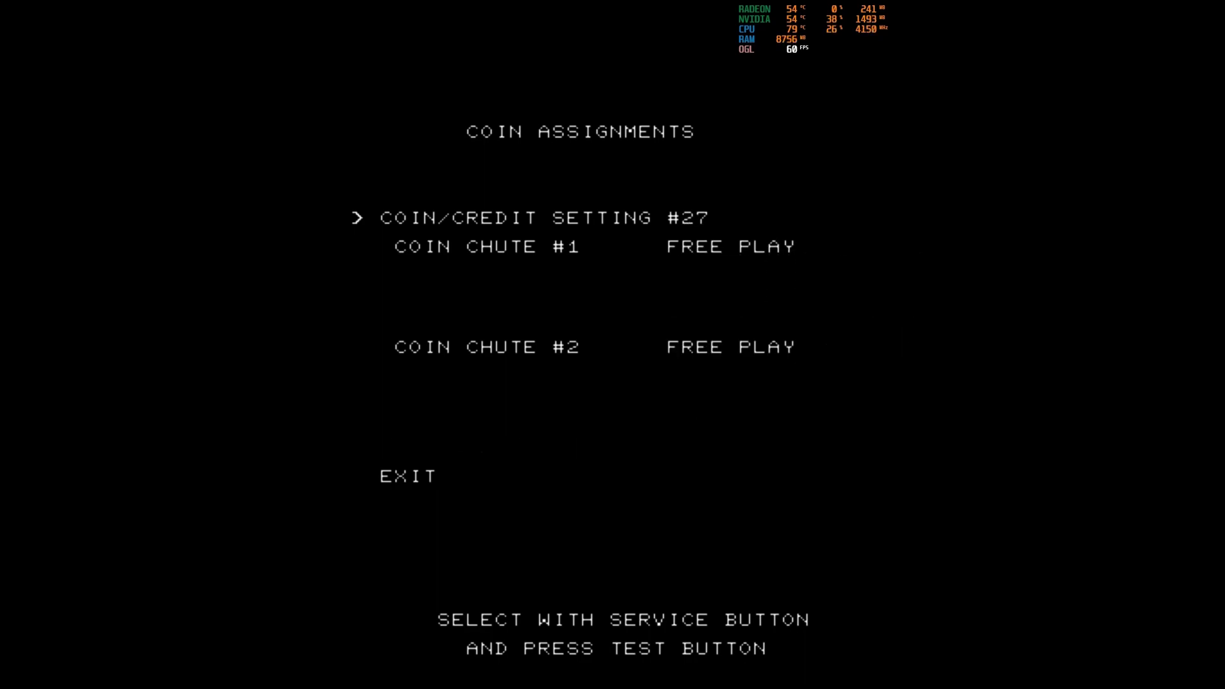
key("9")
key("F2")
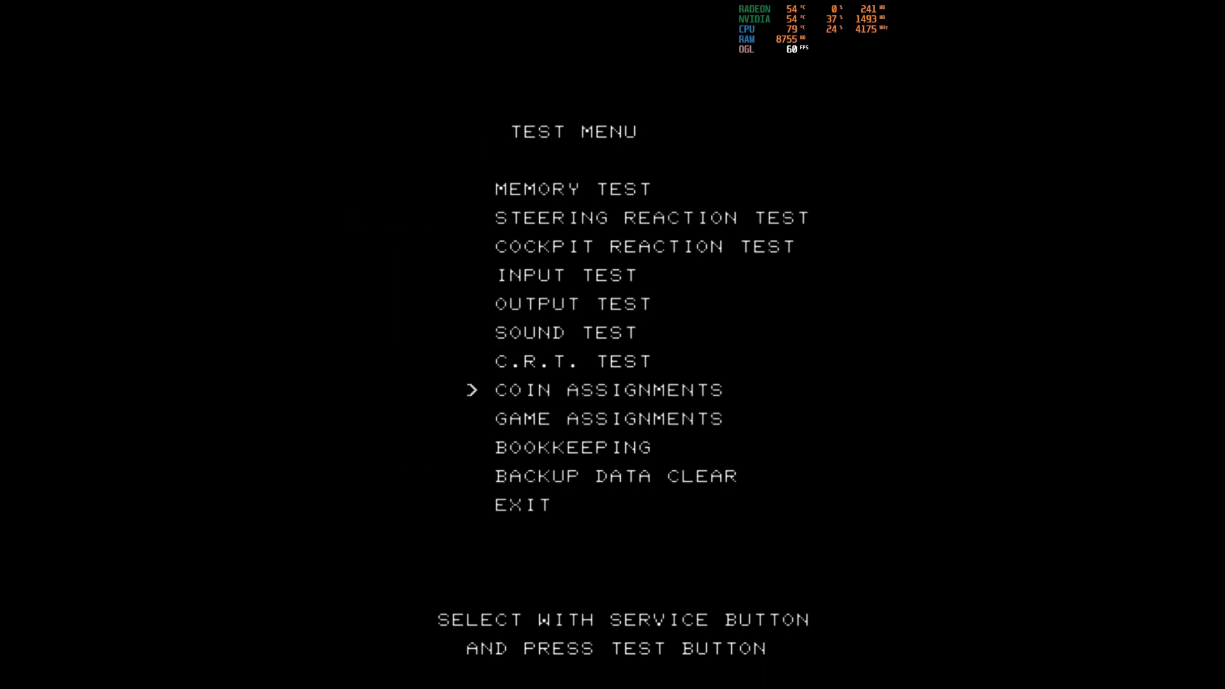
- Set Default View to BEHIND, Speed to MPH and Cabinet Type to TWIN in Game Assignments
key("9")
key("F2")
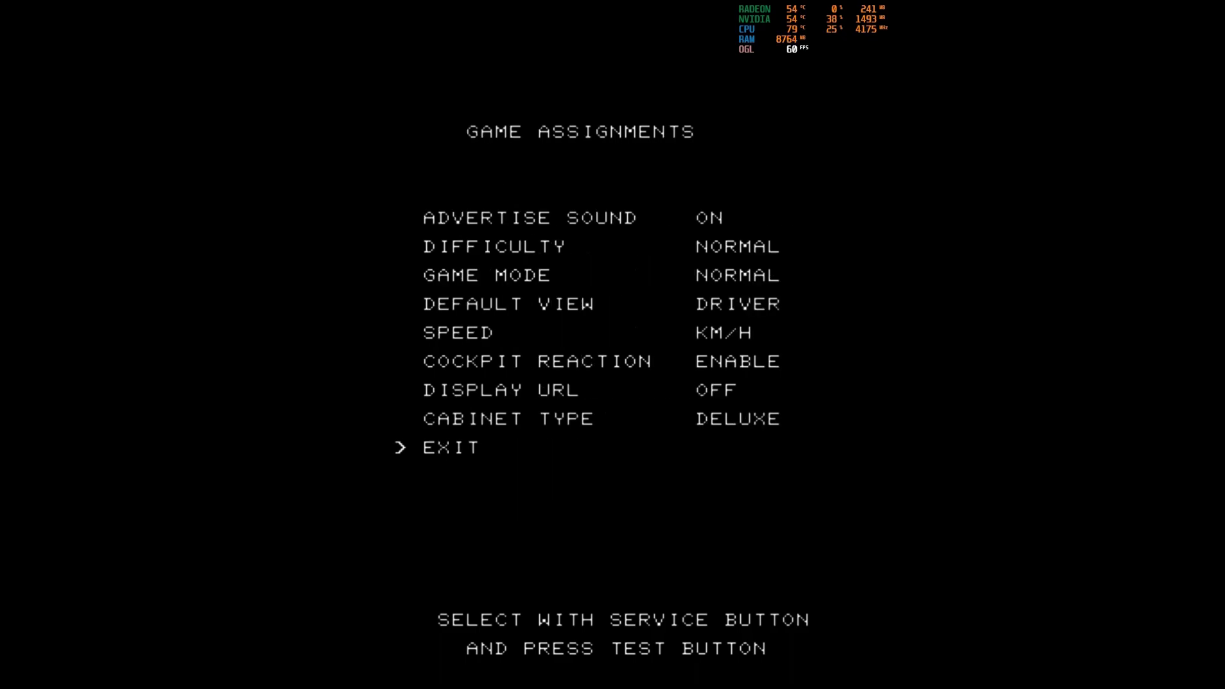
key("9")
key("9")
key("9")
key("9")
key("4")
key("F1")
key("4")
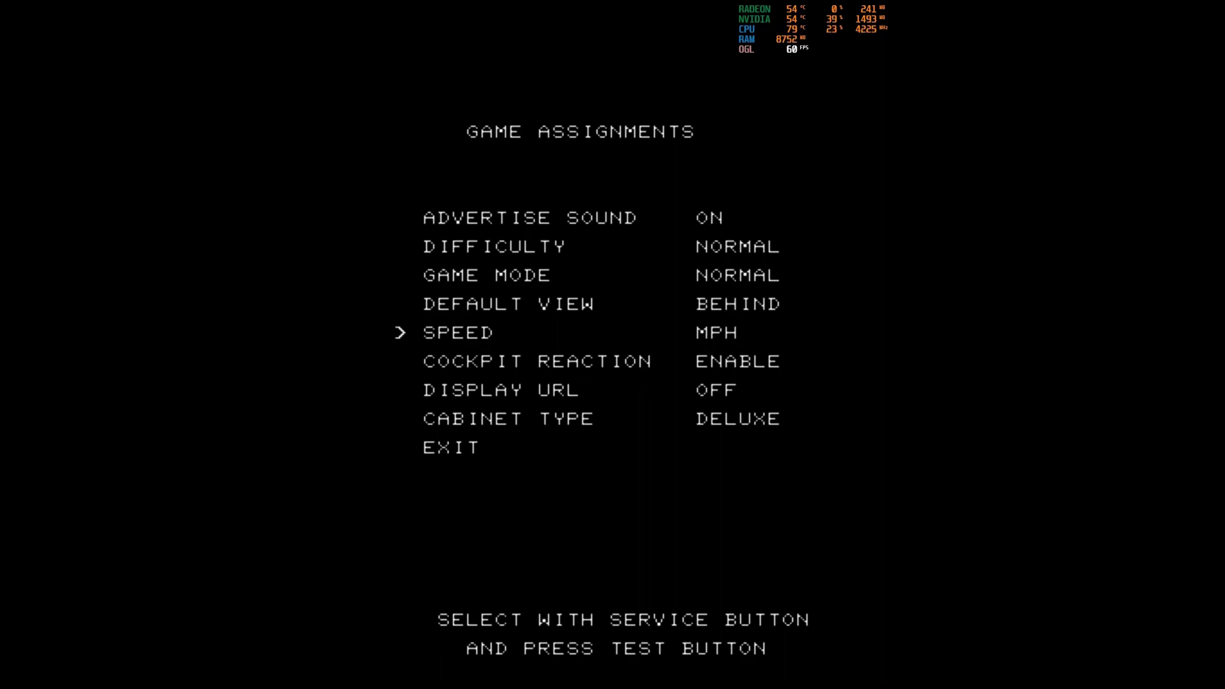
key("3")
key("3")
key("3")
key("4")
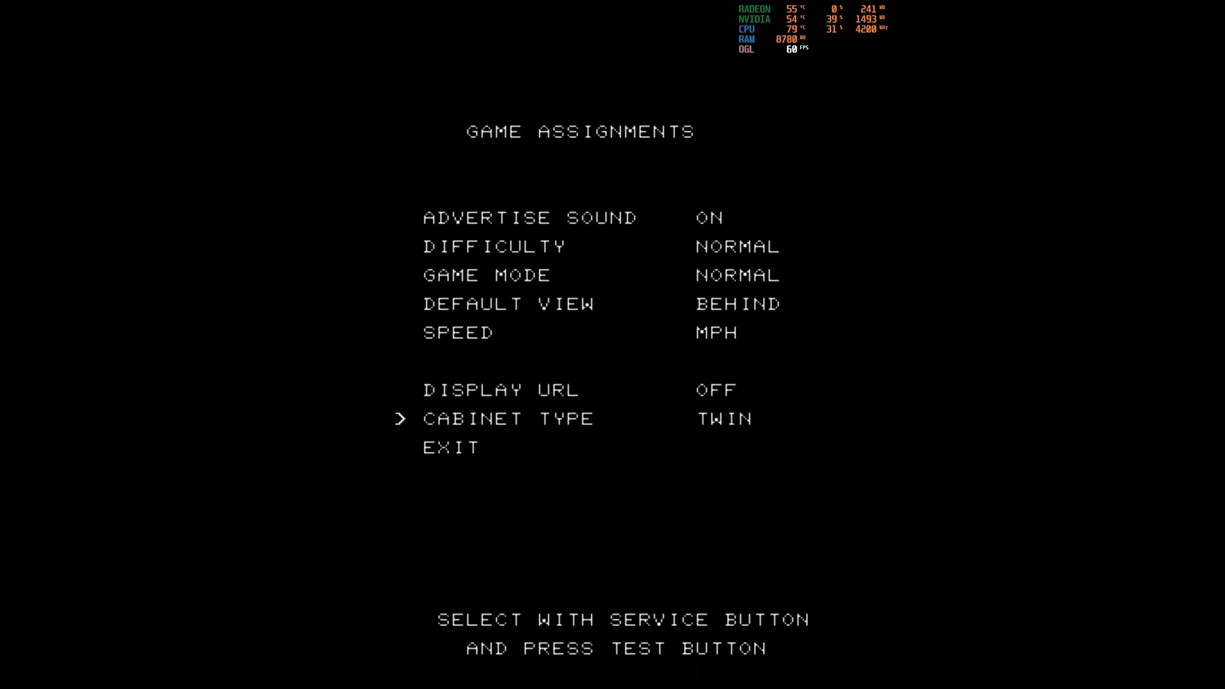
key("3")
key("F2")
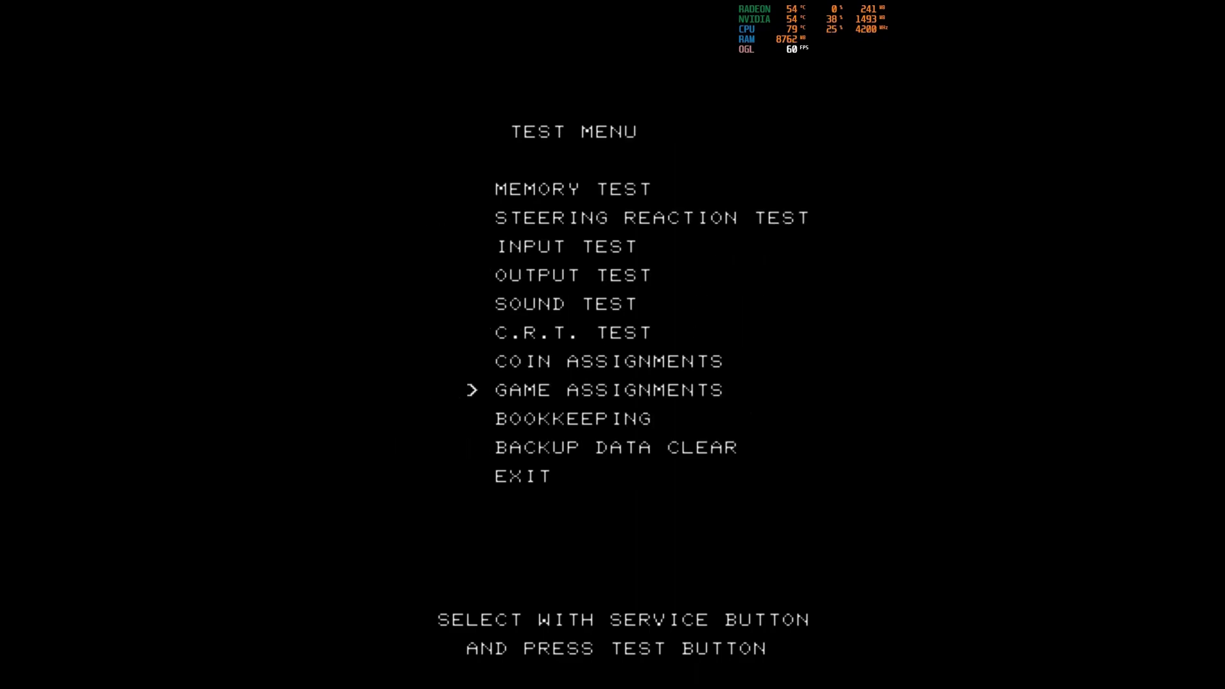
key("9")
key("9")
key("9")
key("9")
key("9")
key("9")
- In Input Test, verify steering, gas and brake pedals, view change and shifting into gear 2
key("F2")
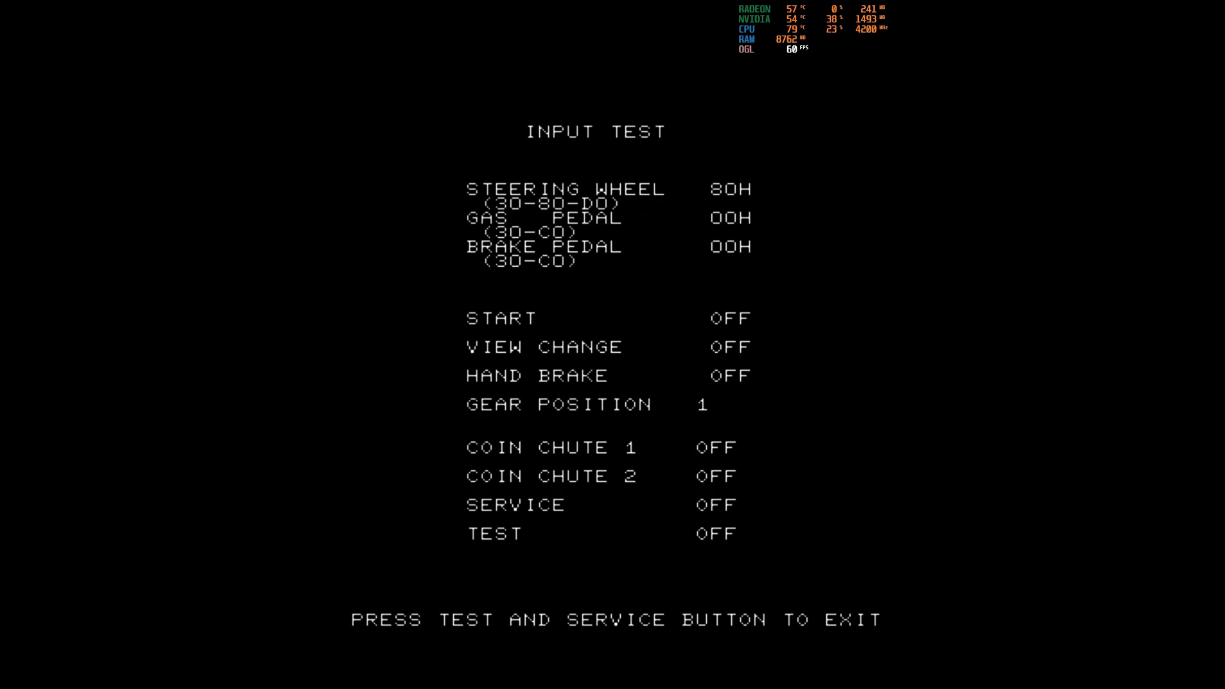
key("Left")
key("Up")
key("Down")
key("F1")
key("i")
key("i")
- Leave the Input Test and exit Sega Rally 2's test mode
key("F1+F2")
key("9")
key("9")
key("9")
key("9")
key("9")
key("9")
key("9")
key("9")
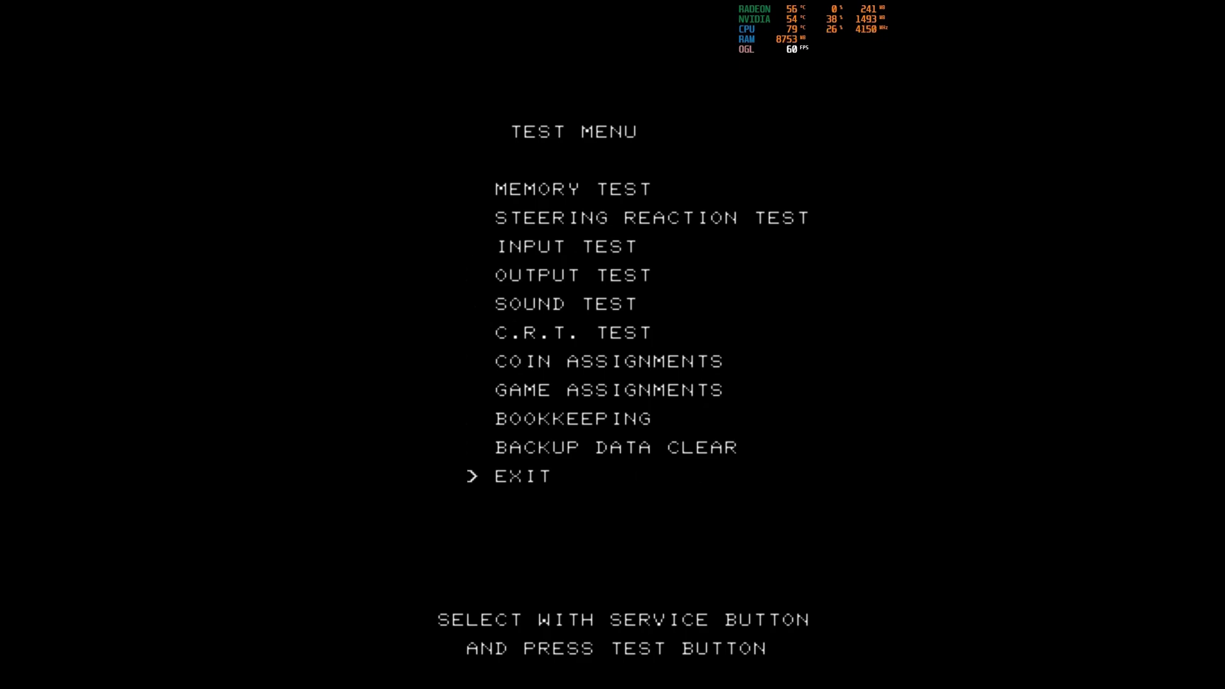
key("F2")
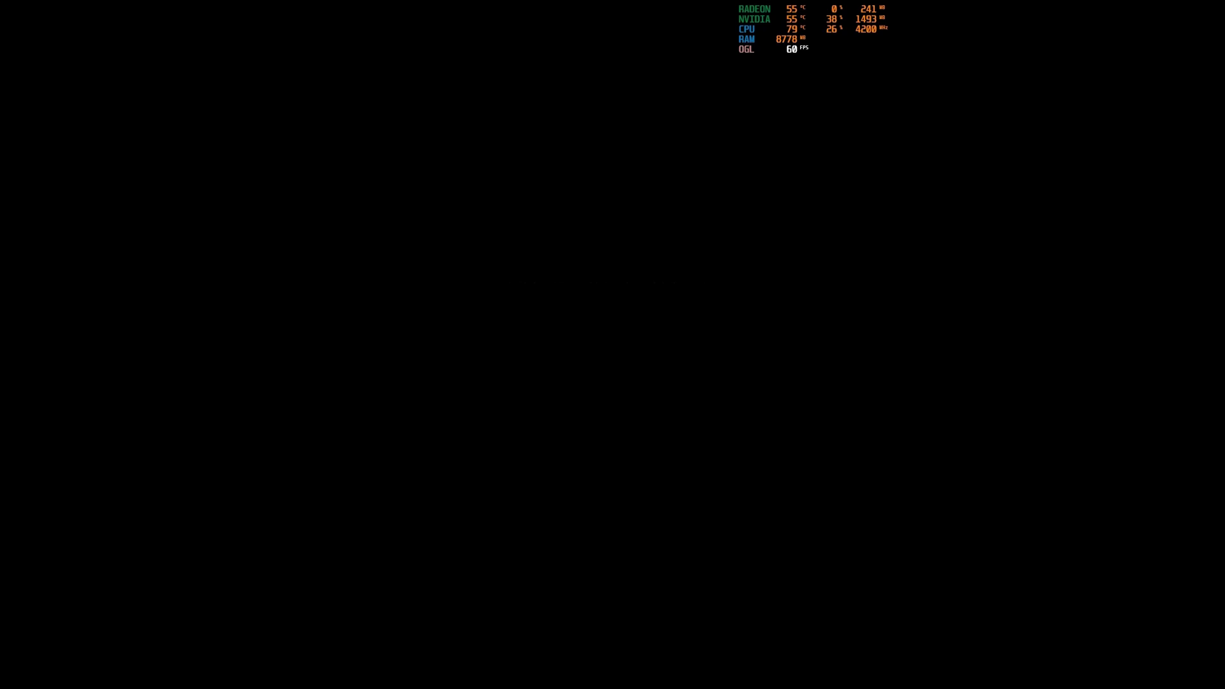